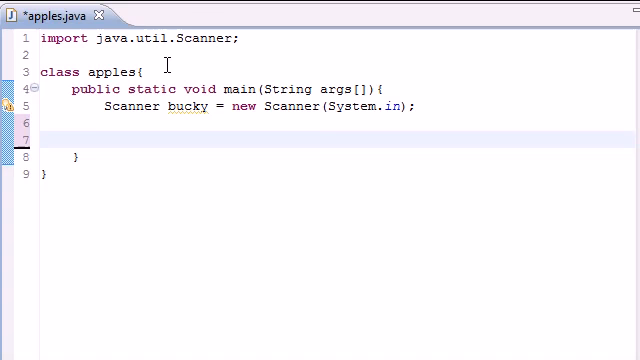
text(double )
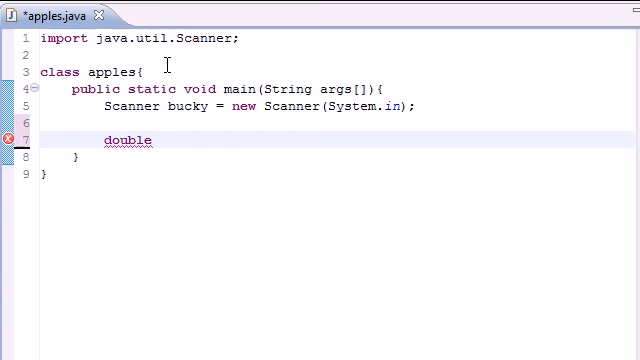
text(3.54)
- Discard the example 'double 3.54' typed on line 7 inside main
key(BackSpace)
key(BackSpace)
key(BackSpace)
key(BackSpace)
key(BackSpace)
key(BackSpace)
key(BackSpace)
key(BackSpace)
key(BackSpace)
key(BackSpace)
key(BackSpace)
text(int )
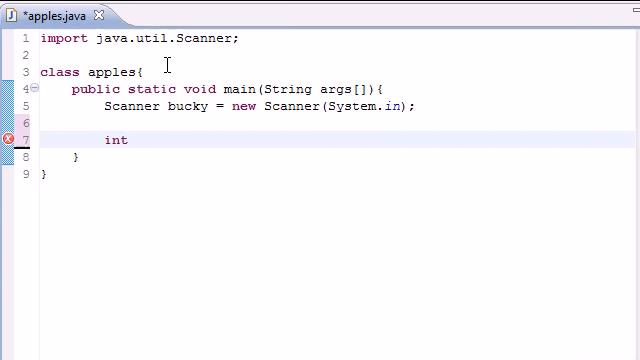
text(6)
- Clear the example numbers after int, leaving just 'int ' on line 7
key(BackSpace)
key(BackSpace)
text(7)
text(6)
key(BackSpace)
text(5)
key(BackSpace)
key(BackSpace)
text(girls)
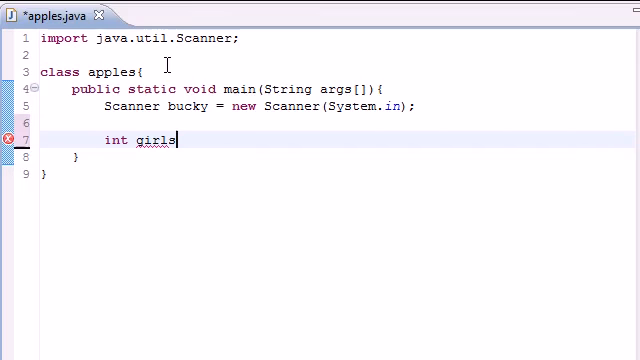
text(, boys,)
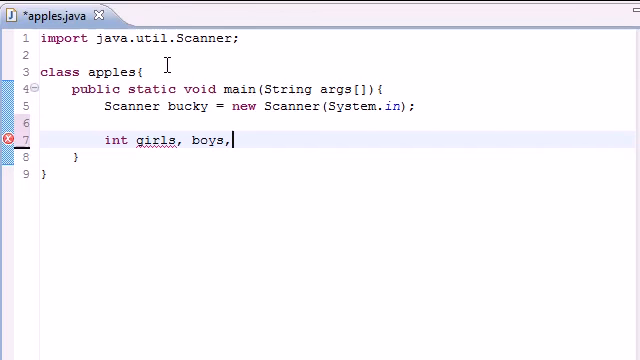
text( people;)
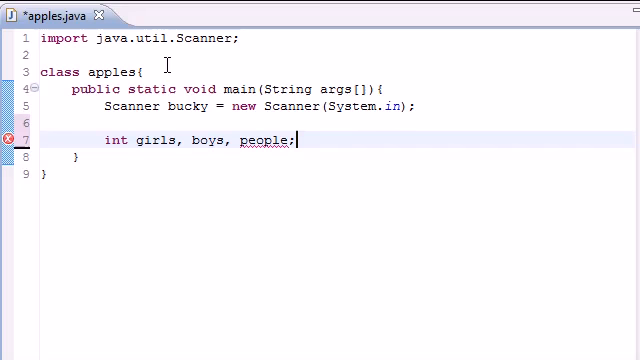
- Declare int girls, boys, people and assign girls = 6 and boys = 3
key(Return)
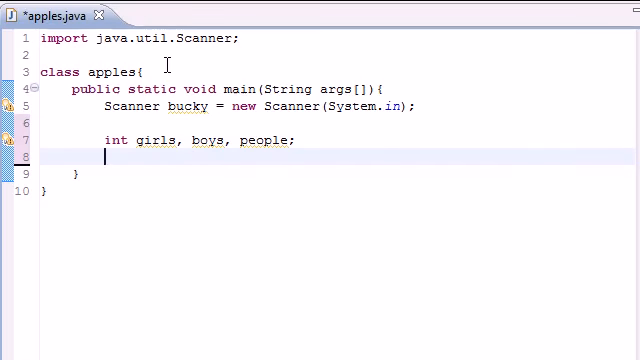
text(gilr)
key(BackSpace)
key(BackSpace)
key(BackSpace)
text(irls)
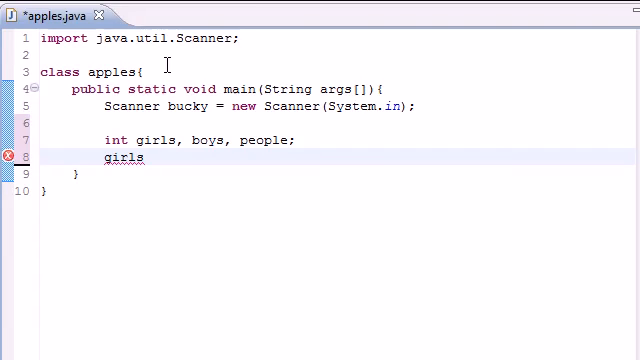
text( = 6)
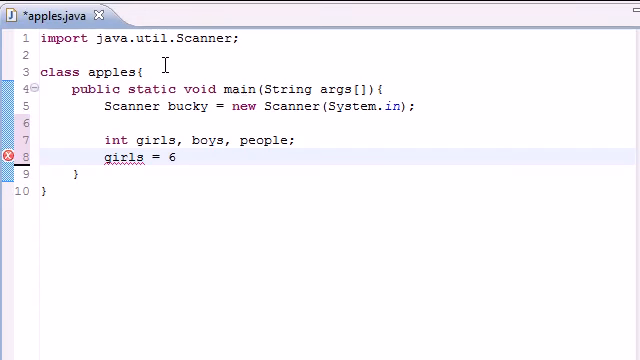
text(;)
key(Return)
text(gi)
key(BackSpace)
key(BackSpace)
text(bo)
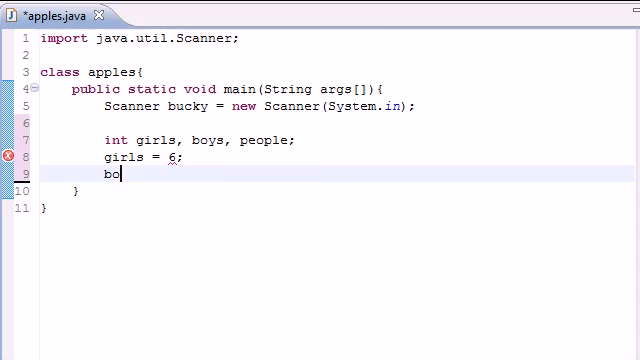
text(ys = )
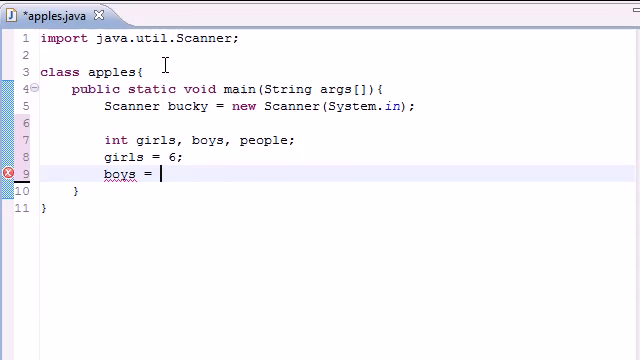
text(3;)
key(Return)
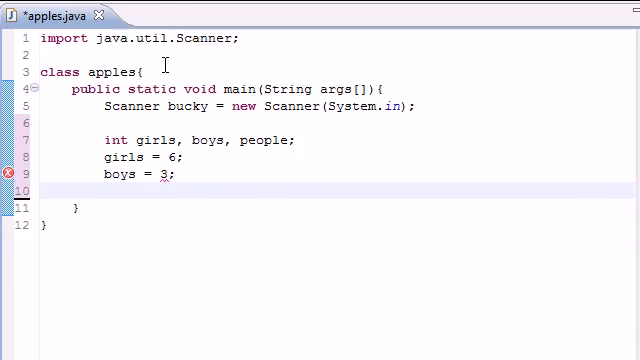
text(people = )
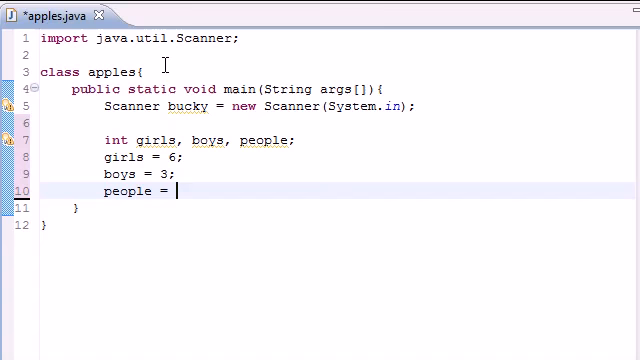
text(girls + bo)
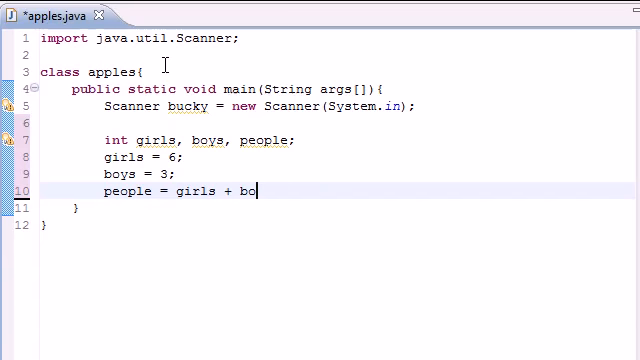
text(ys;)
- Set people = girls + boys on line 10 and start a new line beneath it
drag(176, 191, 282, 191)
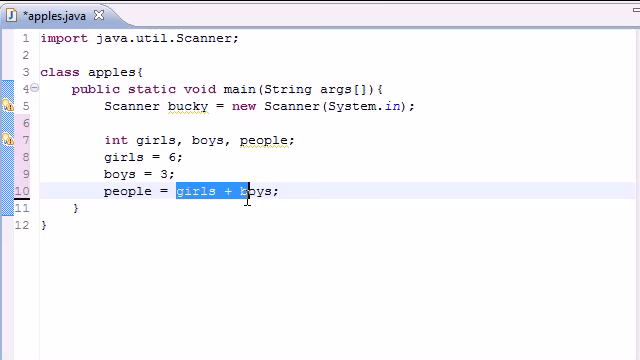
click(295, 191)
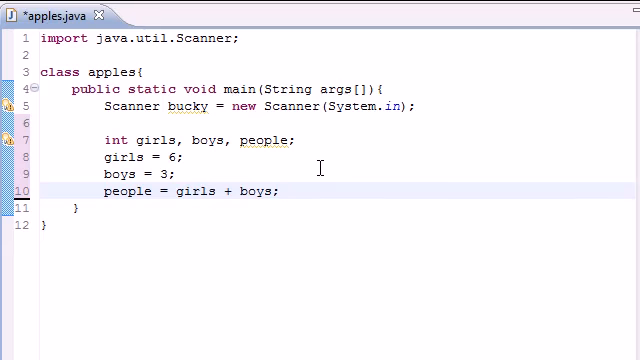
key(Return)
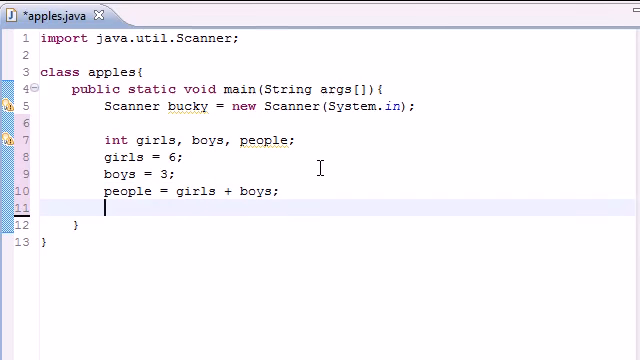
text(Sy)
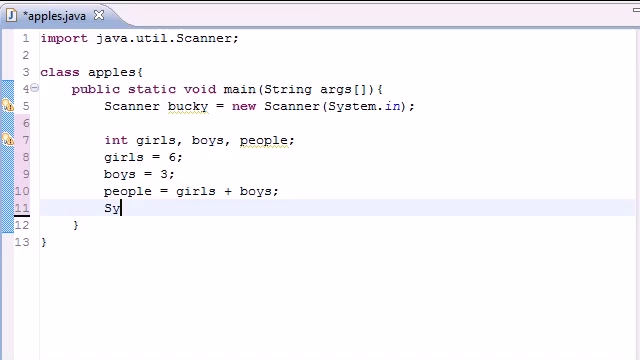
text(stre)
- Write System.out.println(people); on line 11, fixing typos along the way
key(BackSpace)
key(BackSpace)
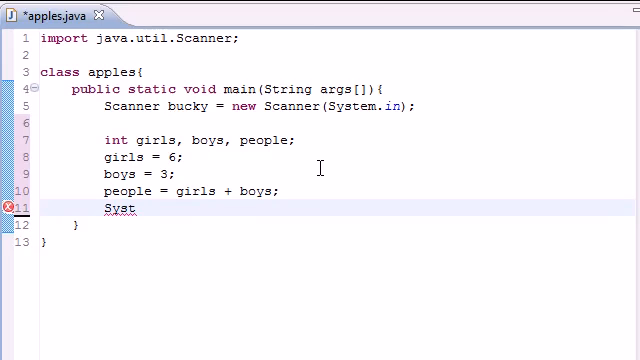
text(em)
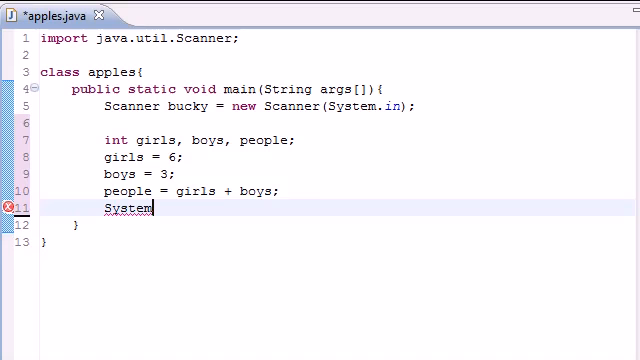
text(.out.prinlt)
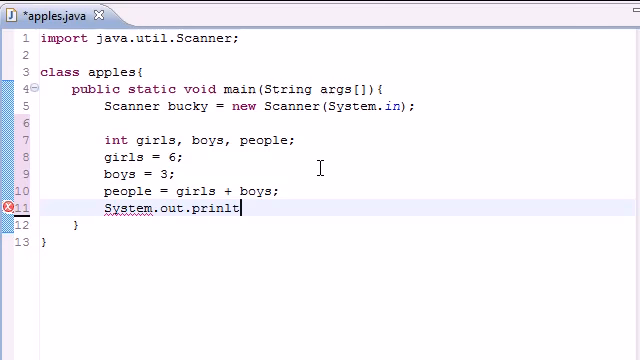
key(BackSpace)
key(BackSpace)
text(tln()
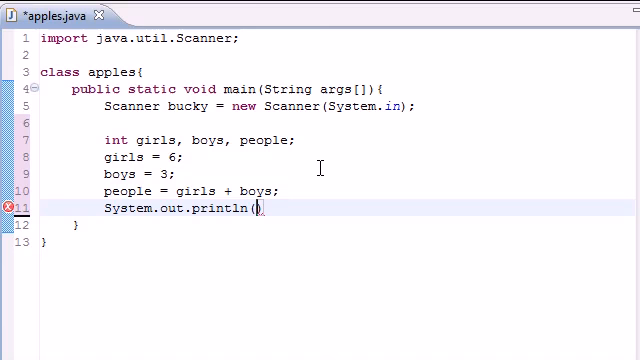
text(people))
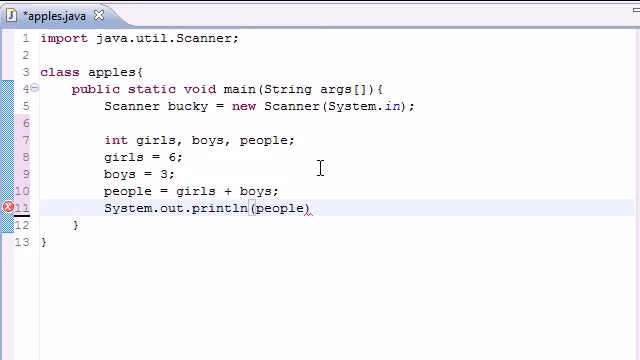
text(;)
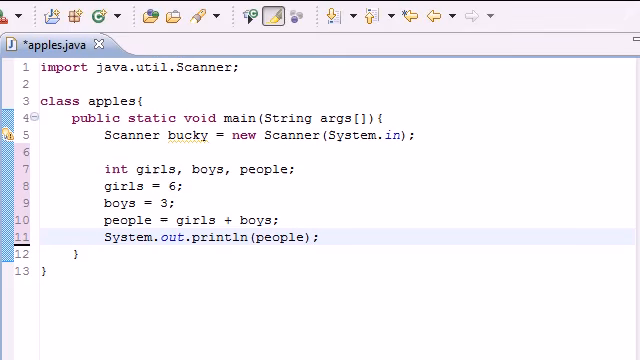
- Save and run apples.java, confirming the console prints 9, then return to the code
key(ctrl+F11)
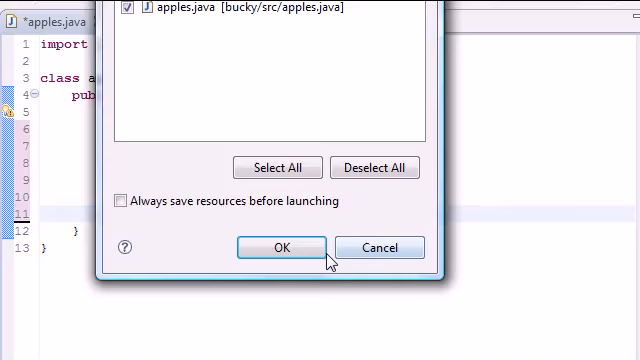
click(281, 247)
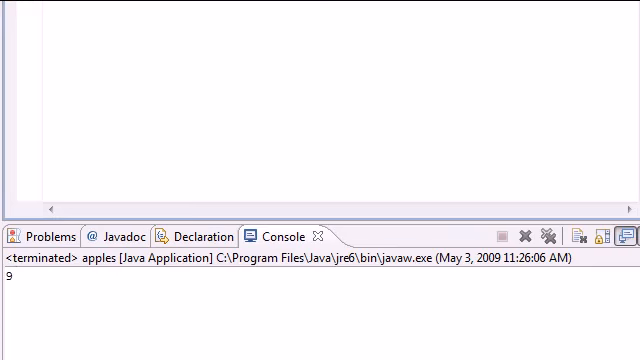
double_click(9, 347)
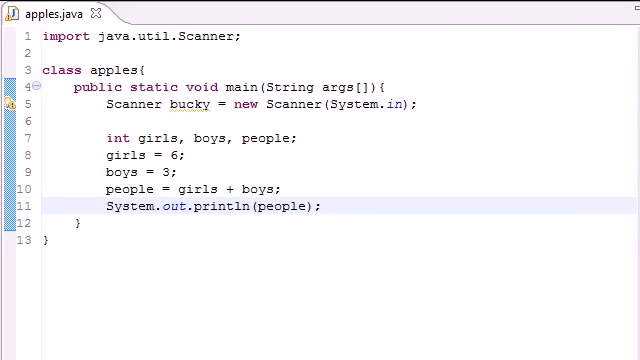
click(241, 170)
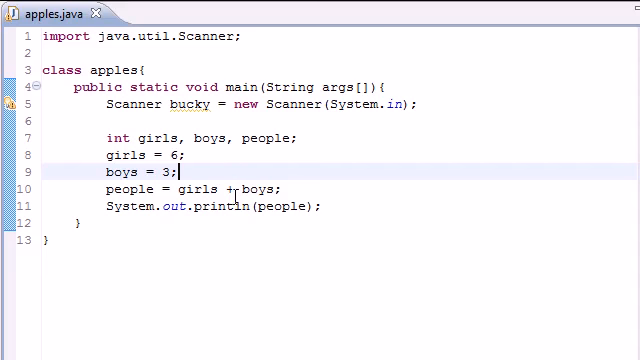
- Change people to girls - boys and run it, printing 3 in the console
click(228, 189)
drag(232, 189, 224, 189)
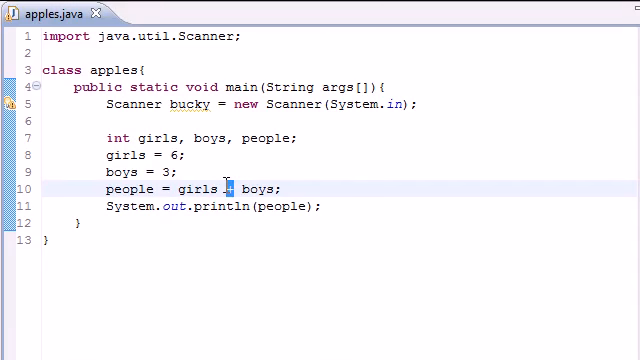
text(-)
key(ctrl+F11)
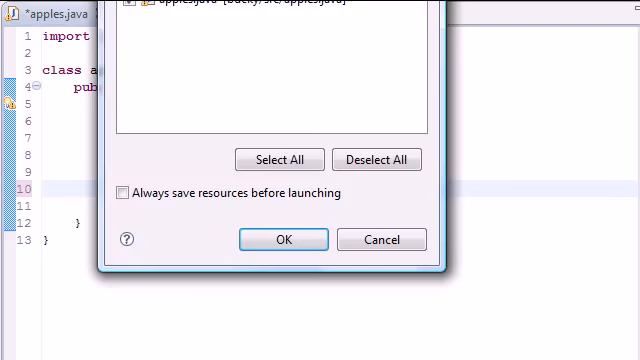
click(254, 246)
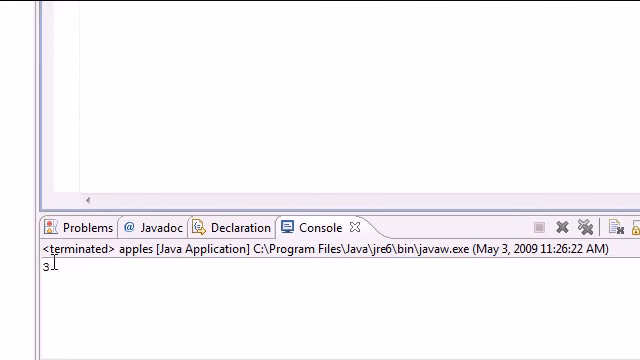
drag(58, 265, 28, 274)
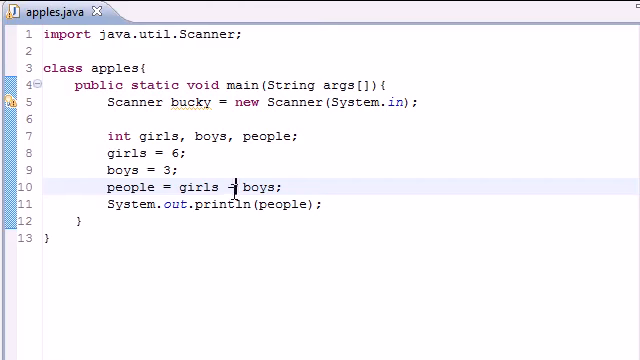
- Change people to girls * boys and run it, printing 18
drag(236, 187, 228, 187)
text(*)
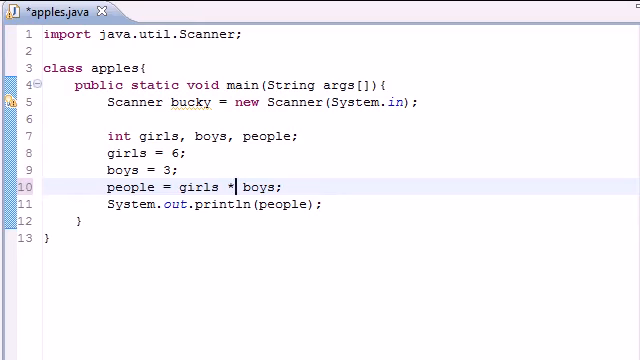
key(ctrl+F11)
click(281, 238)
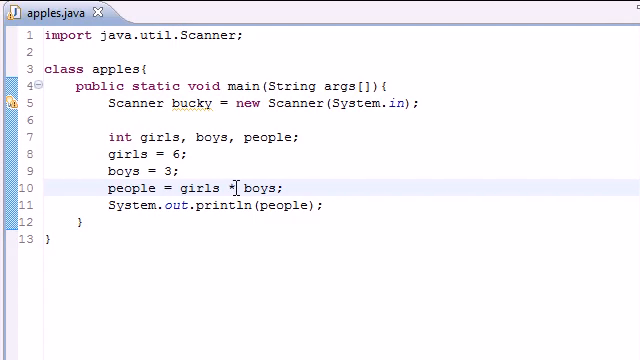
- Change people to girls / boys, set girls to 11, and run the integer division
double_click(231, 188)
text(/)
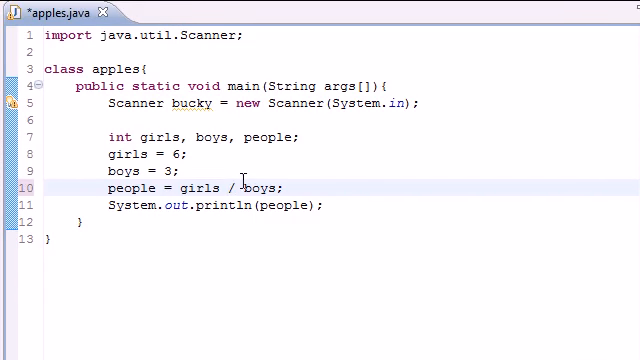
double_click(176, 154)
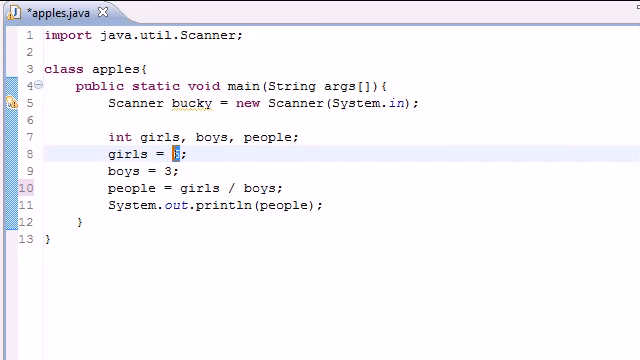
text(11)
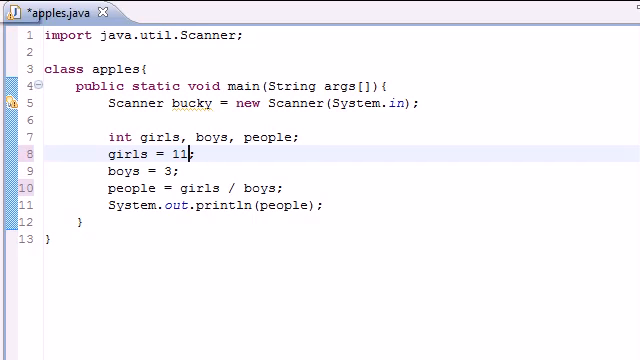
key(ctrl+F11)
click(276, 239)
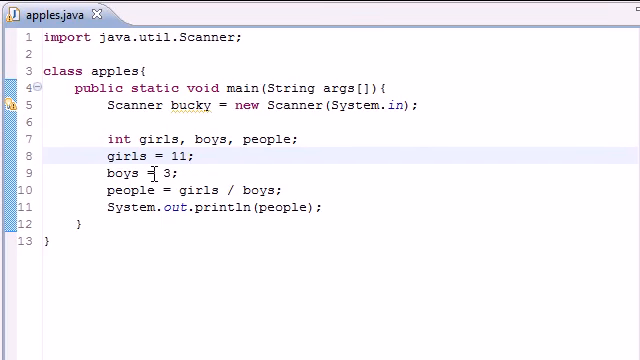
- Replace int with double on line 7 so the division keeps decimals
drag(108, 139, 133, 139)
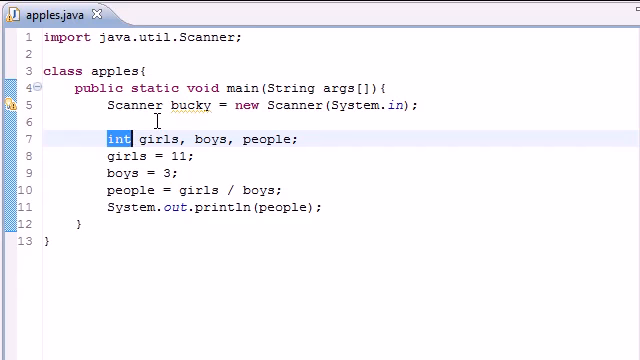
text(double)
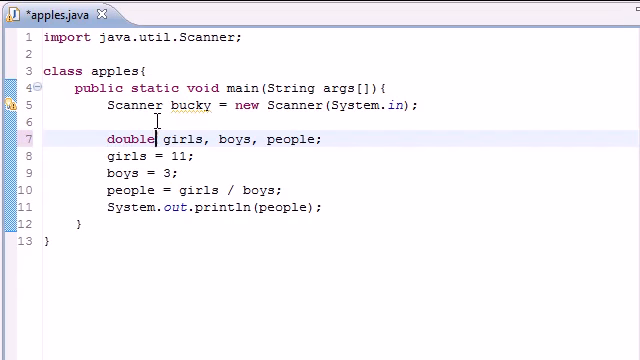
- Save and run the double version, selecting the console result 3.6666666666666665
key(ctrl+F11)
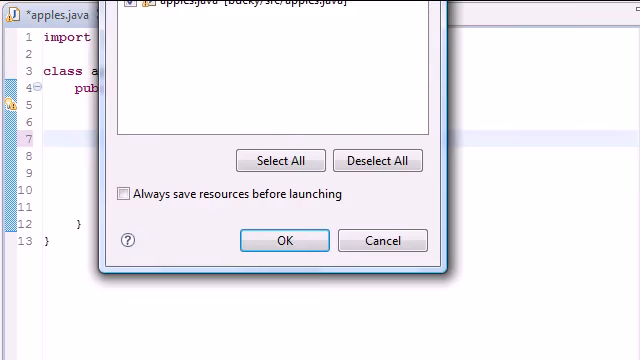
click(284, 240)
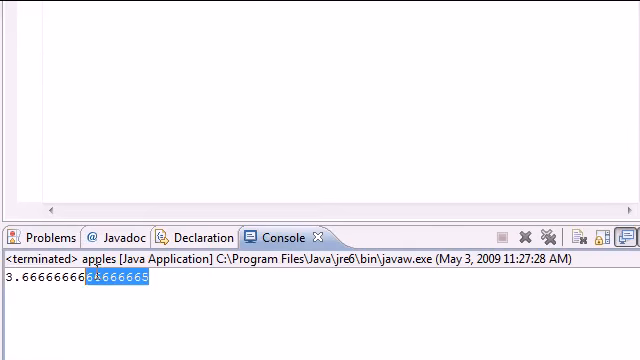
drag(92, 277, 5, 277)
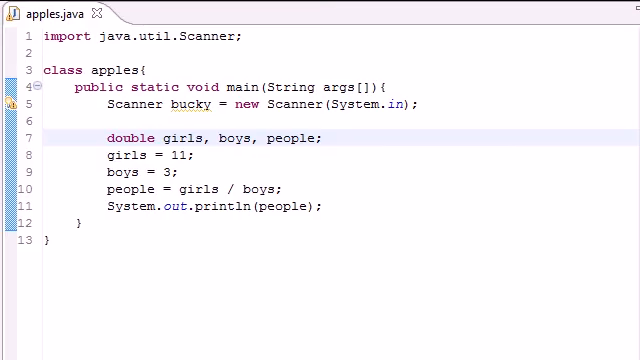
- Revert to int, set people = girls % boys, and run it, printing remainder 2
double_click(127, 138)
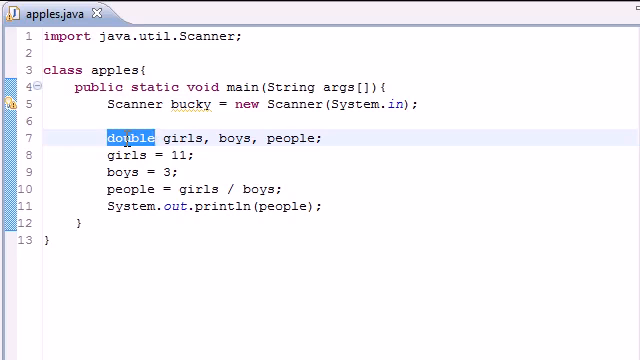
text(int)
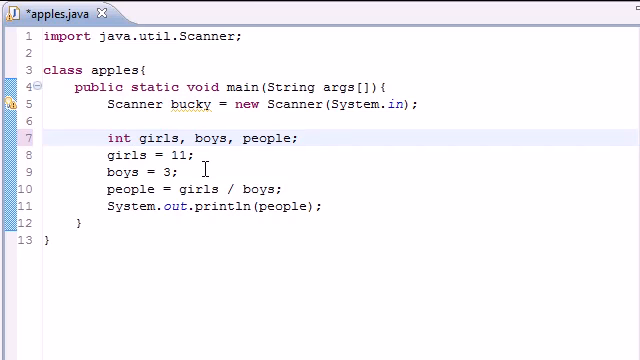
double_click(234, 189)
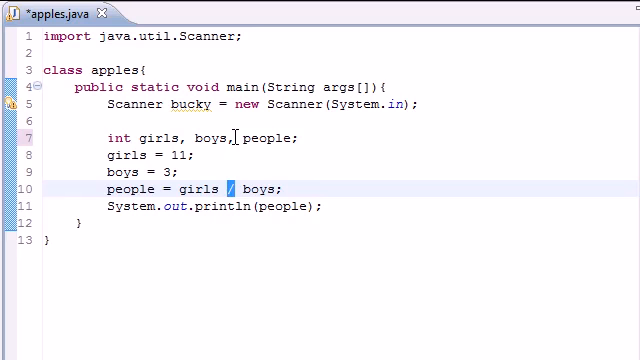
text(%)
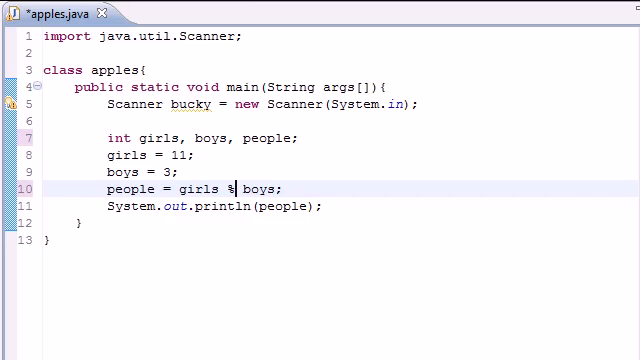
key(ctrl+F11)
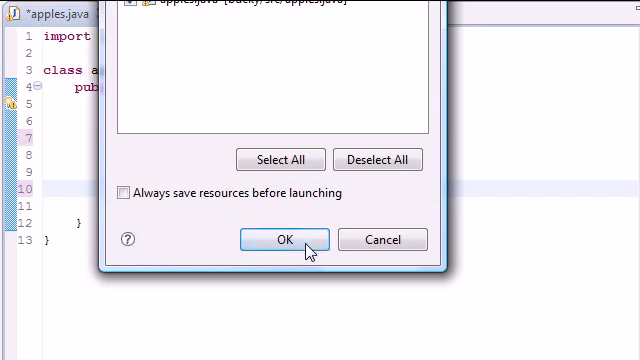
click(285, 240)
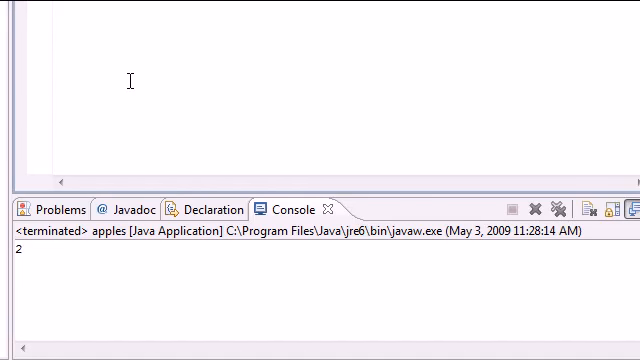
double_click(20, 249)
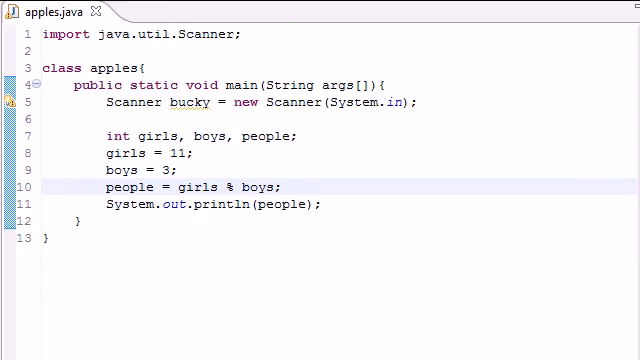
- Set girls to 7, keep the % operator, and run again, printing remainder 1
double_click(181, 152)
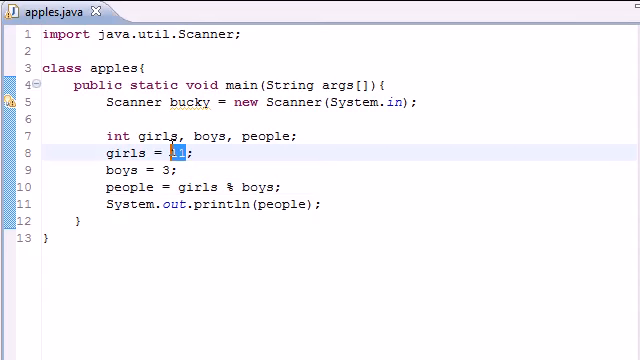
text(7)
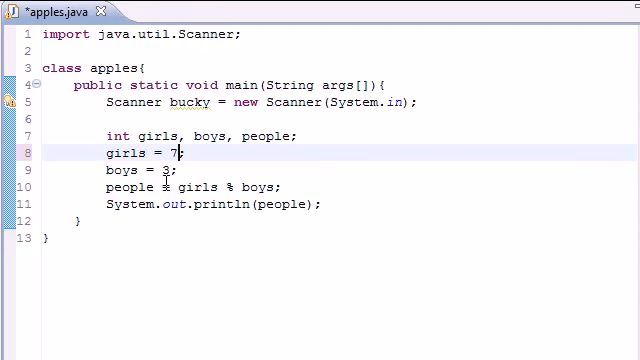
double_click(168, 170)
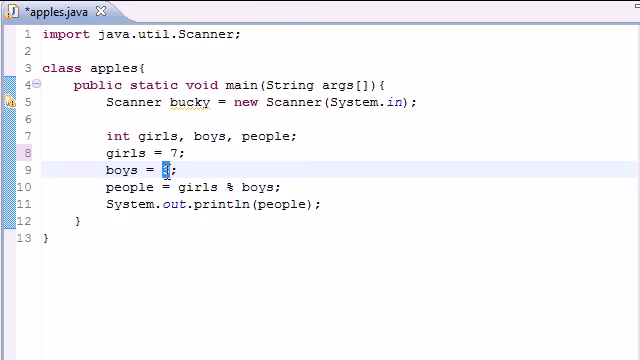
text(3)
double_click(228, 187)
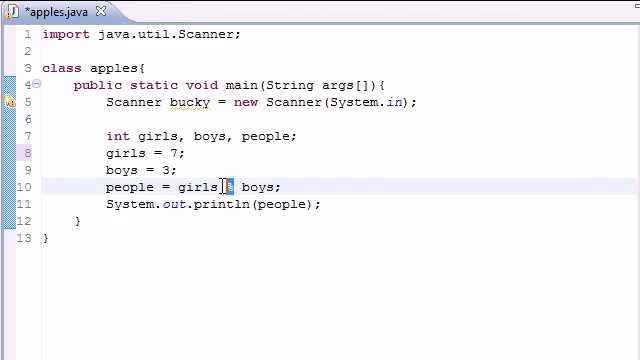
text(/)
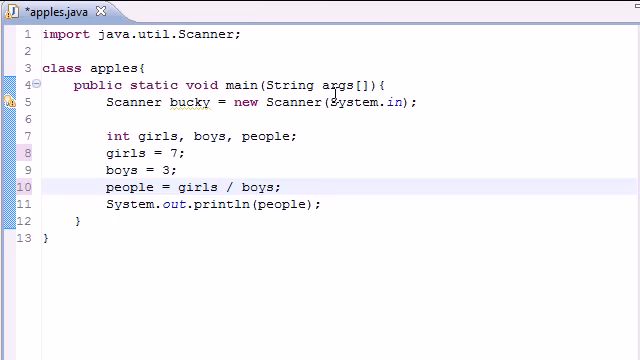
key(BackSpace)
text(%)
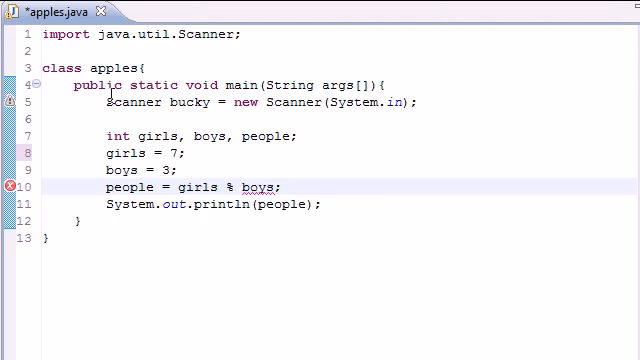
key(ctrl+F11)
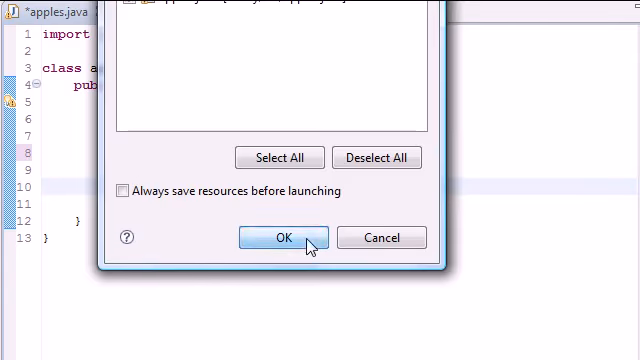
click(284, 237)
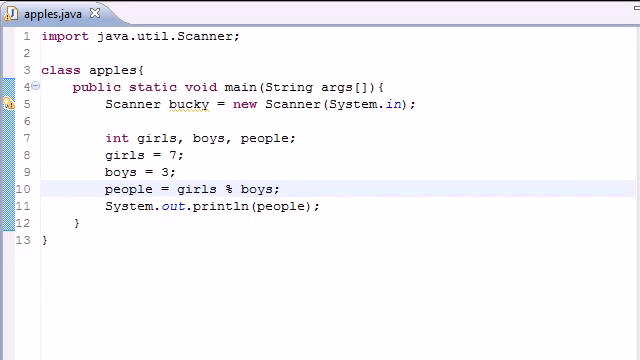
click(127, 249)
key(ctrl+a)
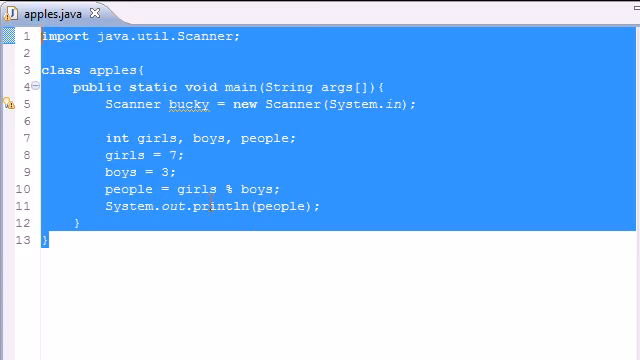
click(219, 166)
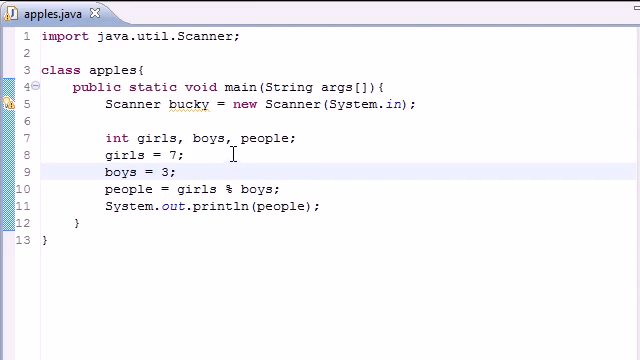
click(230, 156)
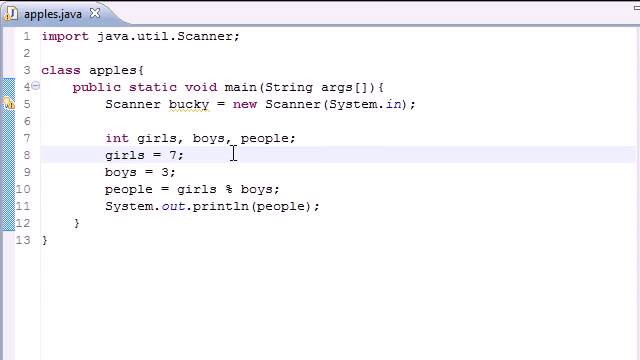